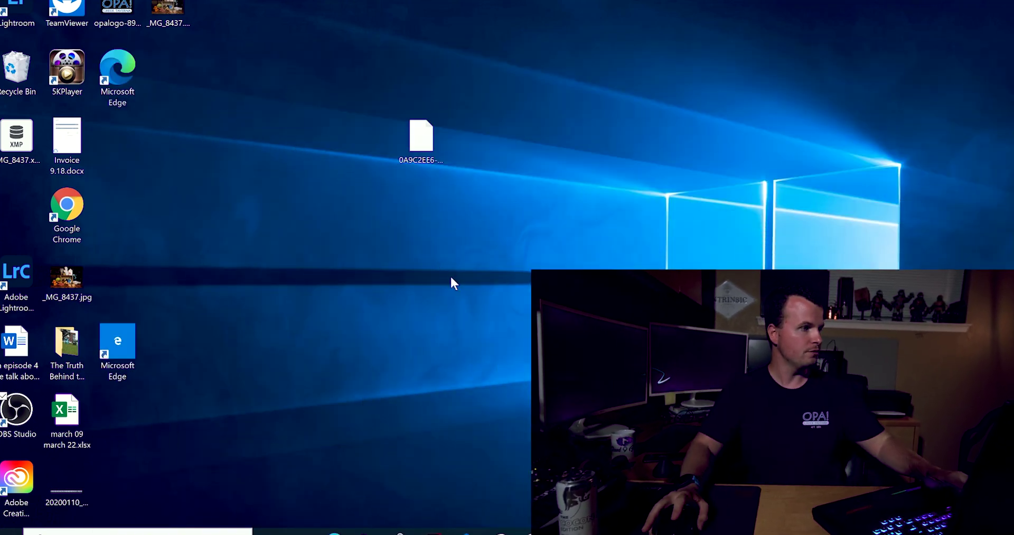
- Launch Lightroom Classic and start a File > Import Photos and Video
{"action": "double_click", "coordinate": [16, 274]}
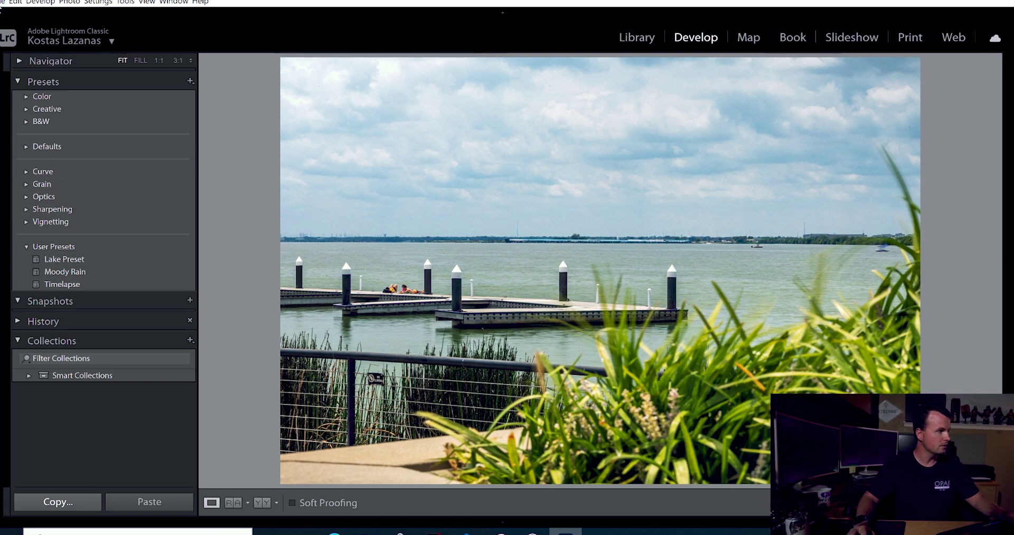
{"action": "left_click", "coordinate": [2, 4]}
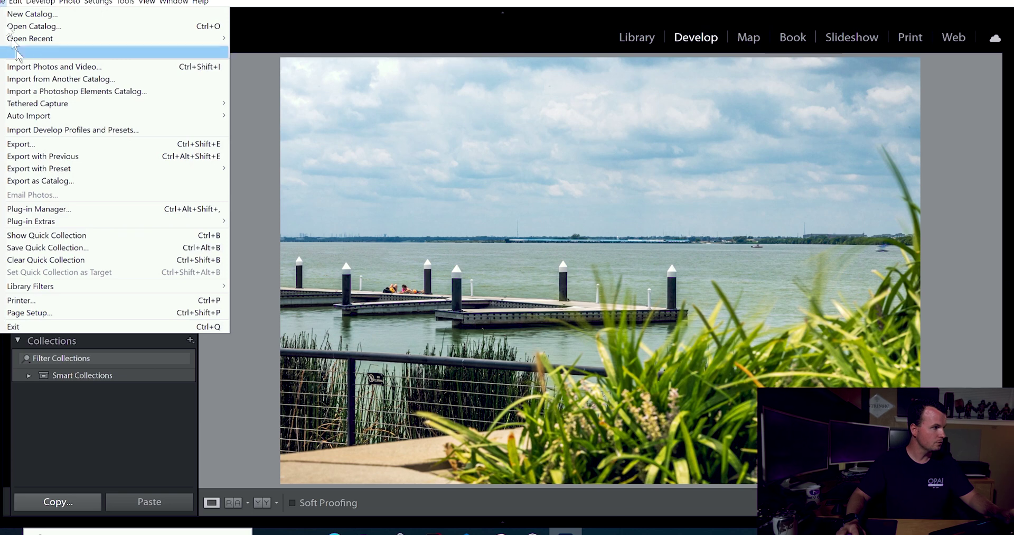
{"action": "left_click", "coordinate": [34, 65]}
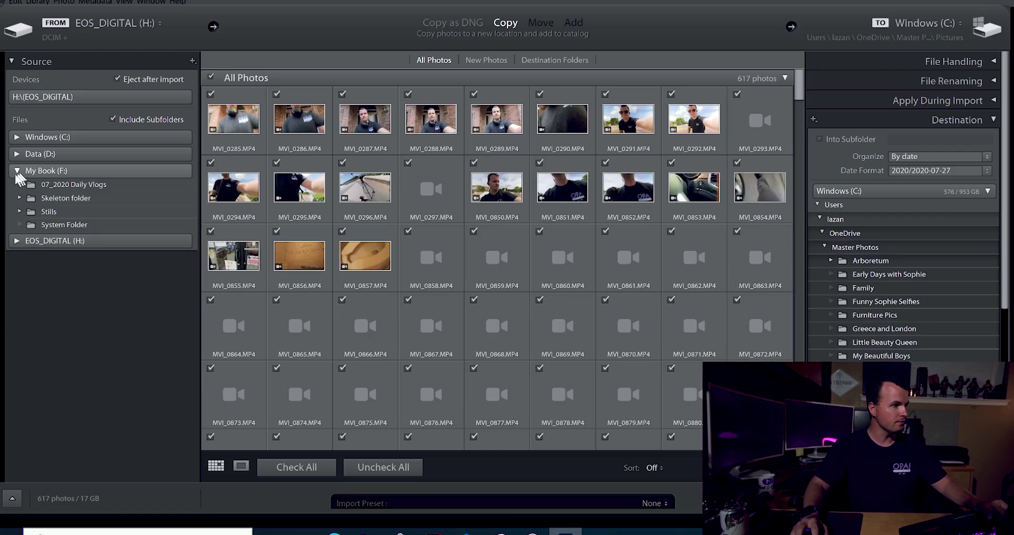
- Import the 6D2 hyperlapse stills from My Book's 07_27_2020 > Stills folder, excluding _MG_0298
{"action": "left_click", "coordinate": [20, 185]}
{"action": "left_click", "coordinate": [31, 225]}
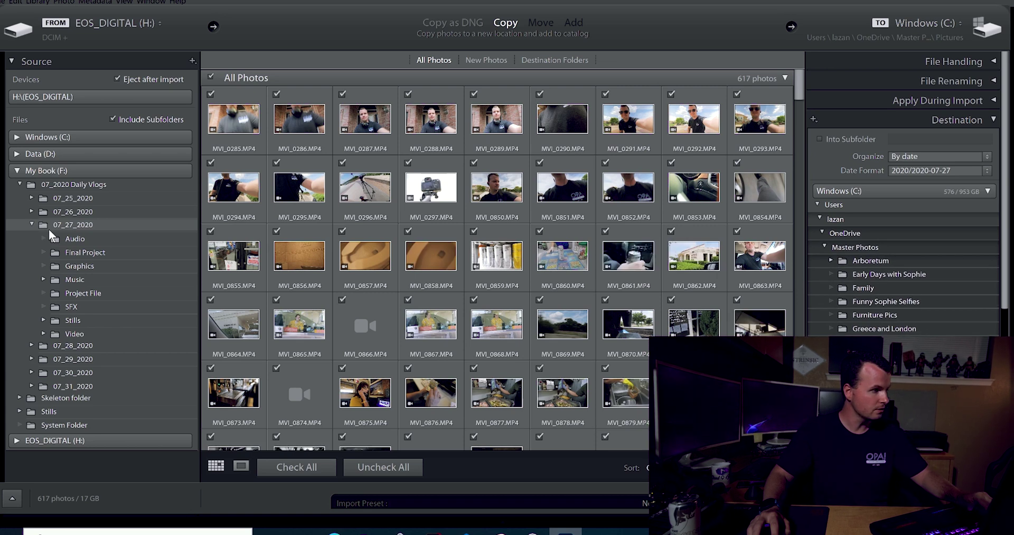
{"action": "left_click", "coordinate": [42, 319]}
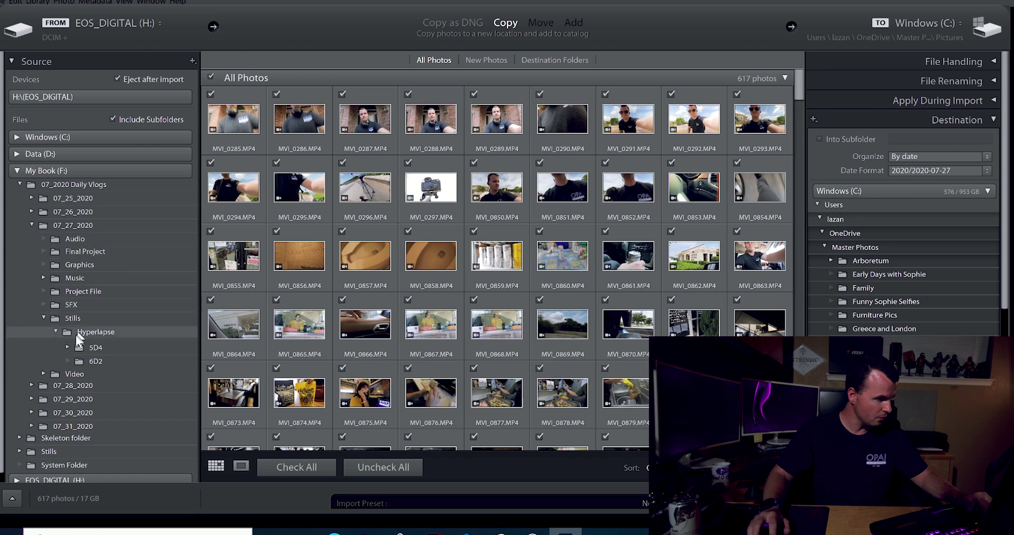
{"action": "left_click", "coordinate": [91, 361]}
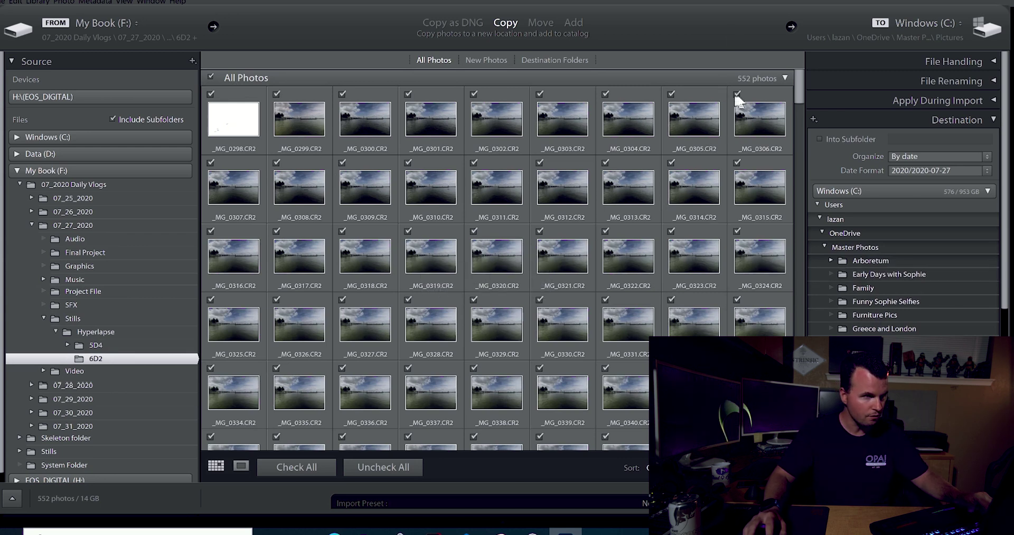
{"action": "left_click_drag", "start_coordinate": [797, 91], "coordinate": [799, 433]}
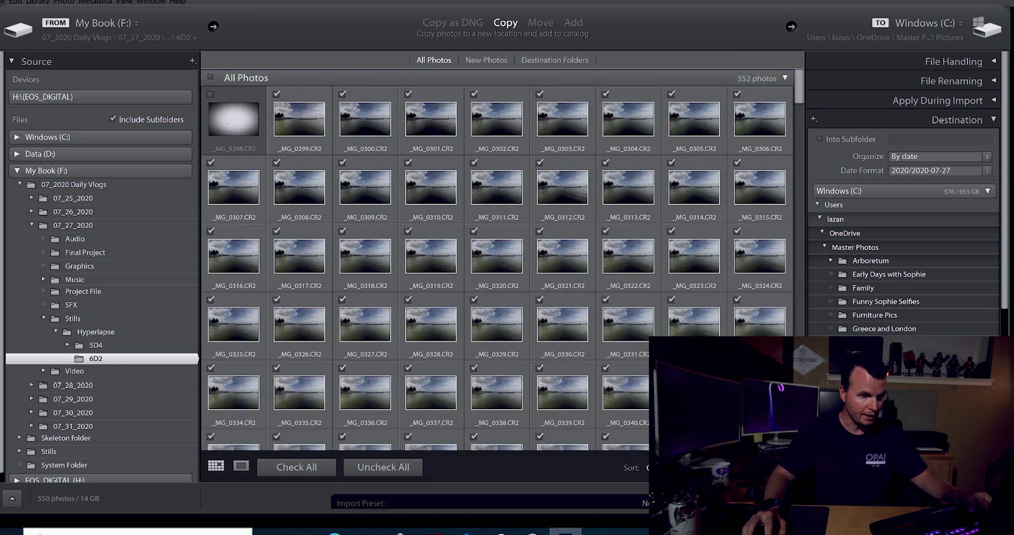
{"action": "key", "text": "Return"}
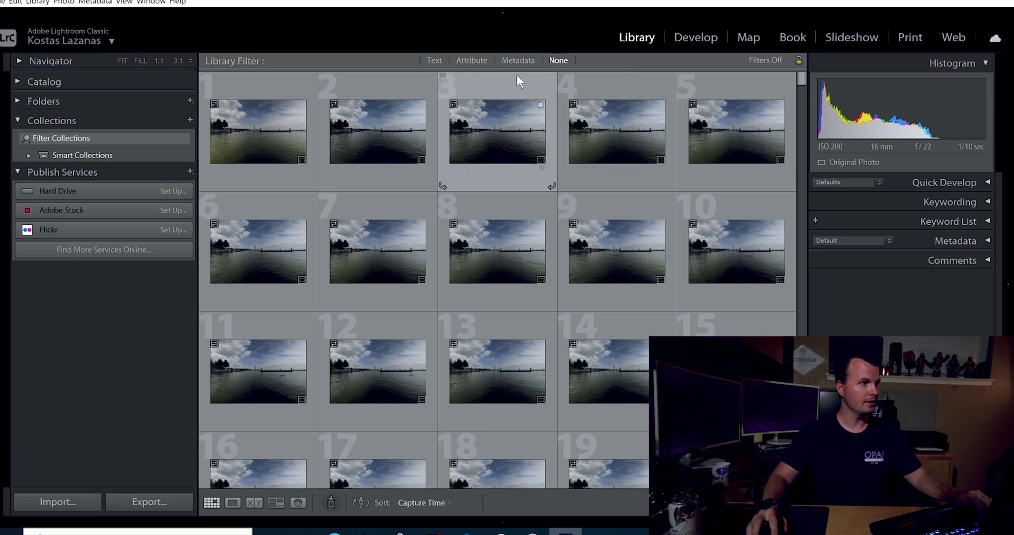
- Open the first hyperlapse frame, _MG_0299, in the Develop module
{"action": "left_click", "coordinate": [696, 38]}
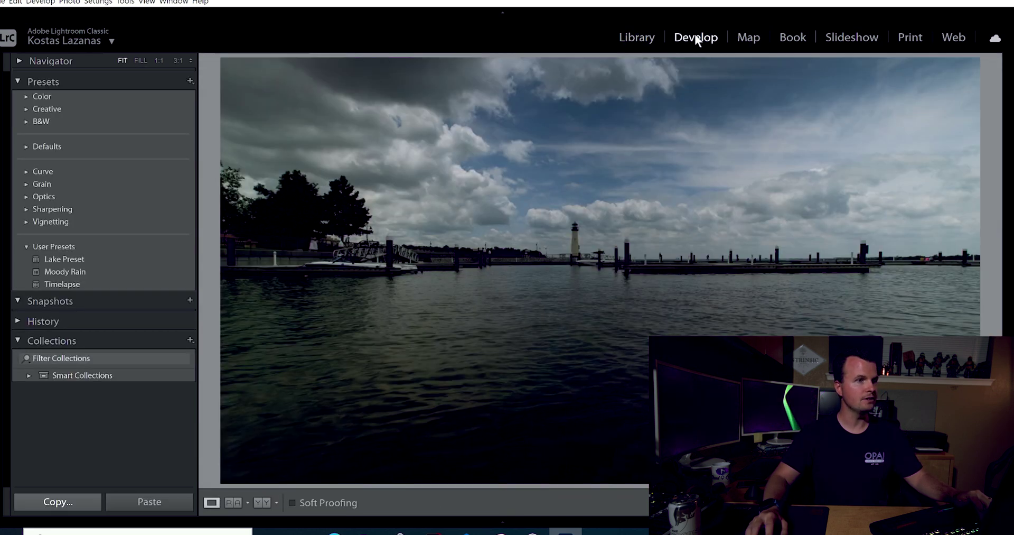
{"action": "mouse_move", "coordinate": [354, 529]}
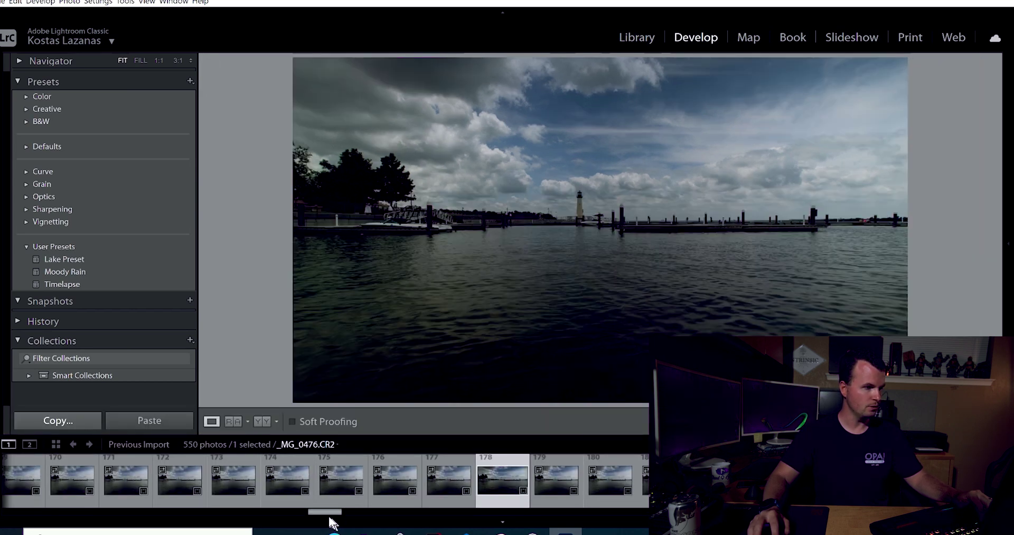
{"action": "key", "text": "Home"}
{"action": "mouse_move", "coordinate": [1006, 252]}
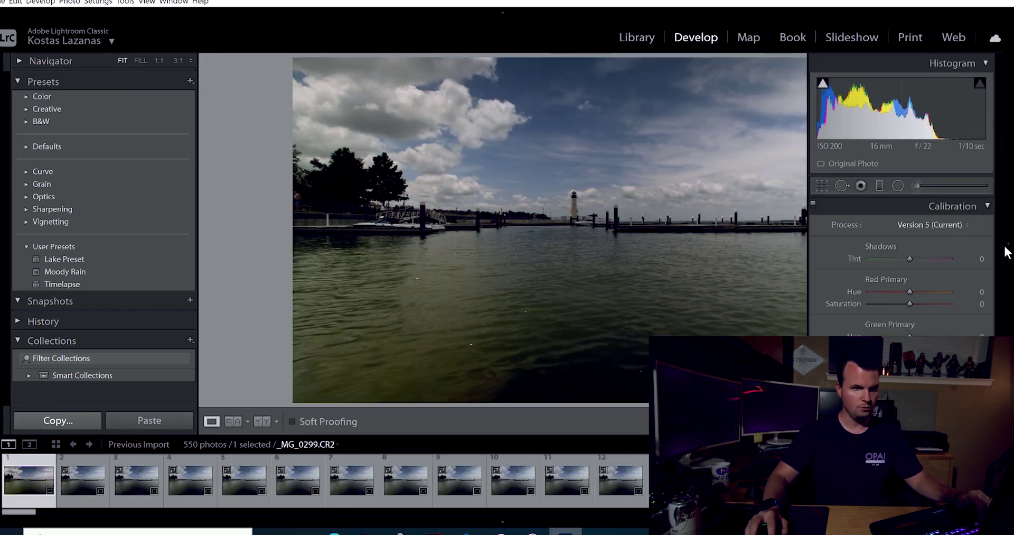
- Apply Auto tone in the Basic panel, giving Exposure +1.10, Highlights −50, Shadows +39
{"action": "left_click", "coordinate": [985, 62]}
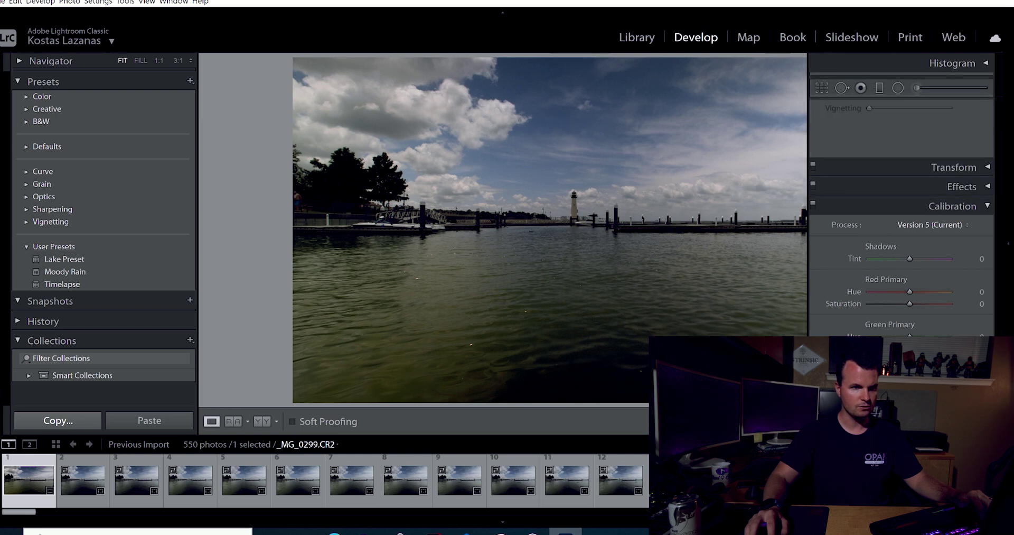
{"action": "scroll", "coordinate": [998, 129], "scroll_direction": "up", "scroll_amount": 10}
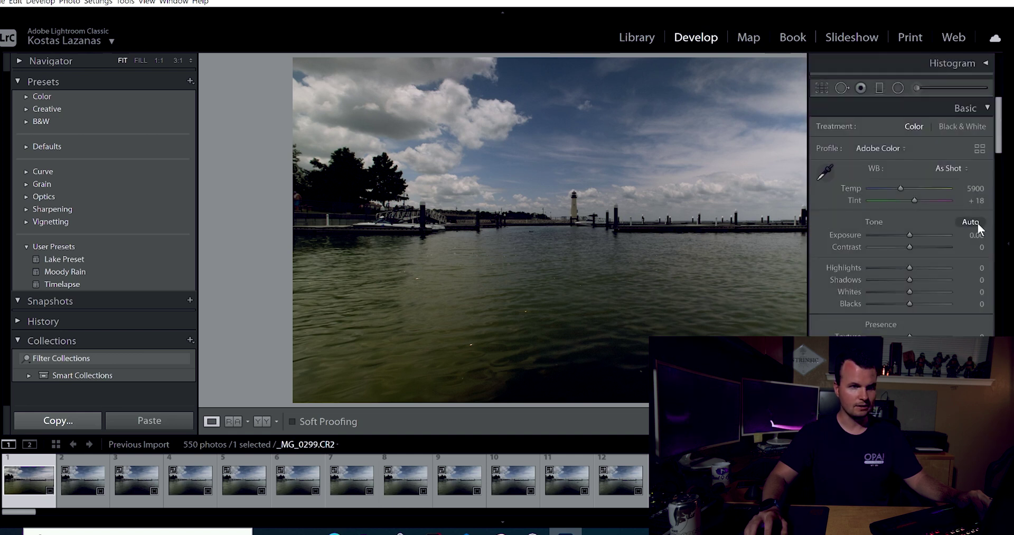
{"action": "left_click", "coordinate": [971, 221]}
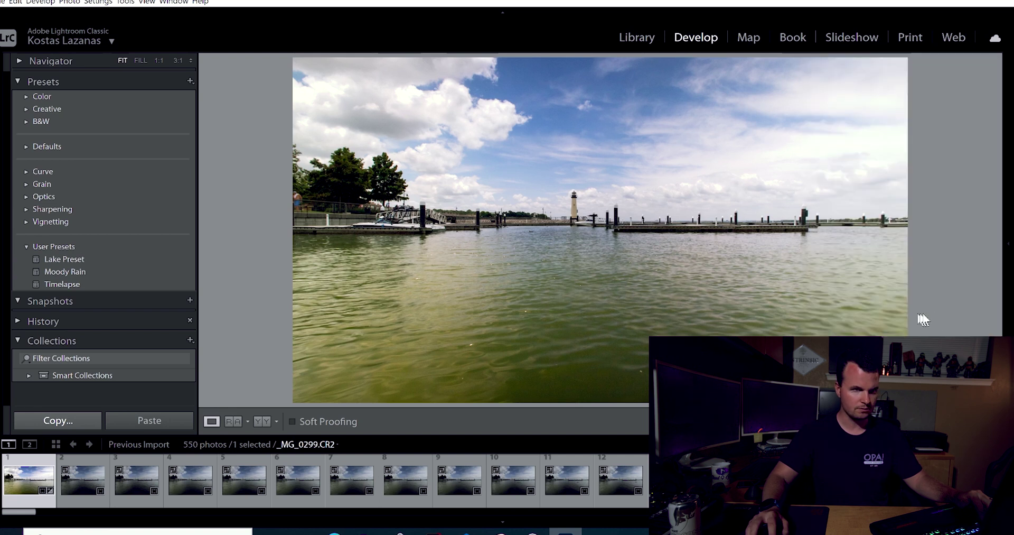
{"action": "key", "text": "F8"}
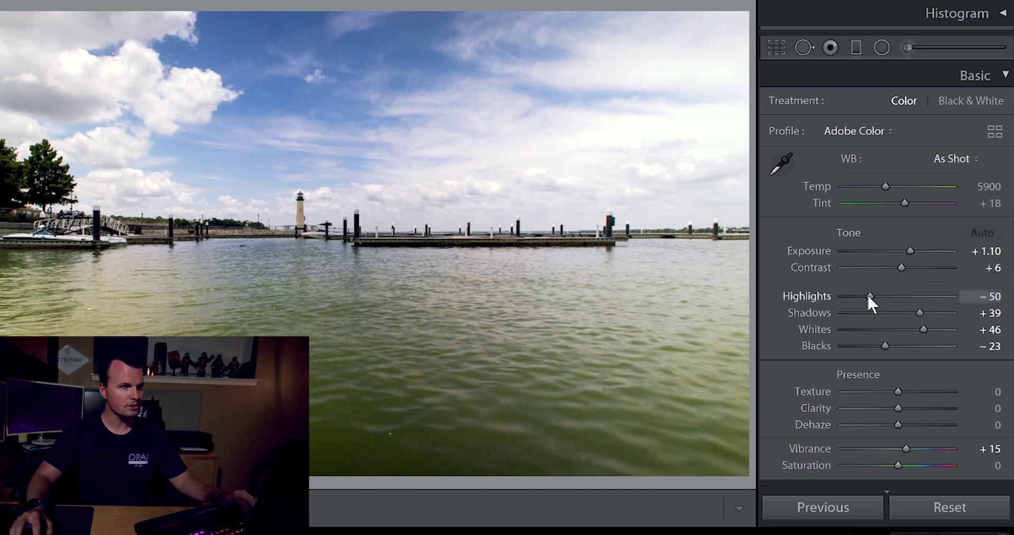
- Drop Highlights to −100, raise Shadows to +100, and nudge one further adjustment slider
{"action": "left_click_drag", "start_coordinate": [868, 297], "coordinate": [838, 293]}
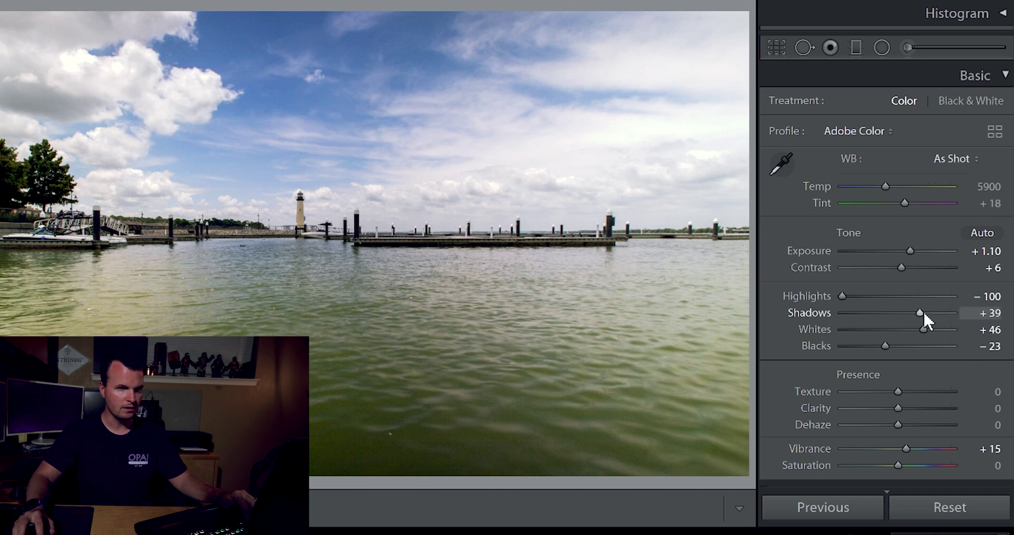
{"action": "left_click_drag", "start_coordinate": [914, 312], "coordinate": [955, 313]}
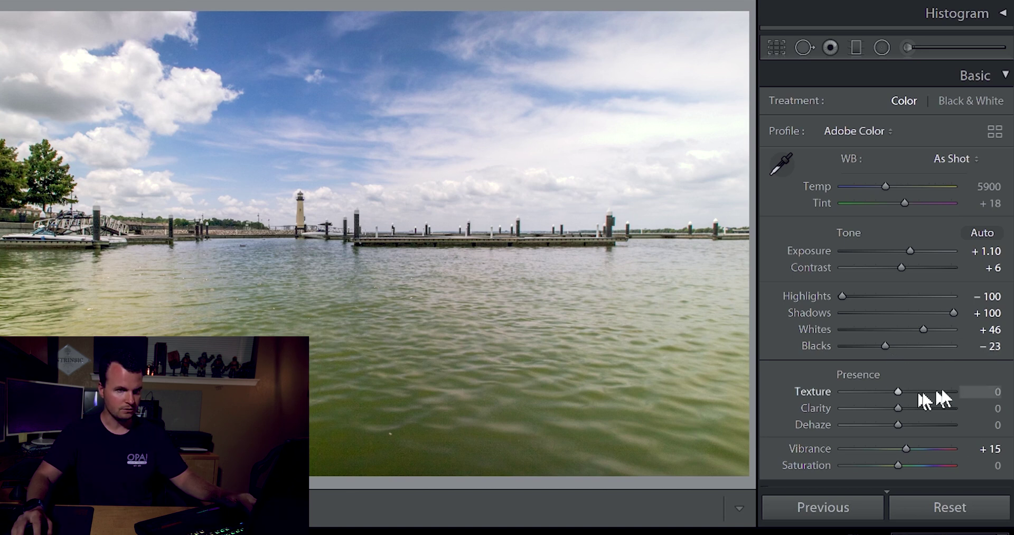
{"action": "scroll", "coordinate": [931, 153], "scroll_direction": "down", "scroll_amount": 5}
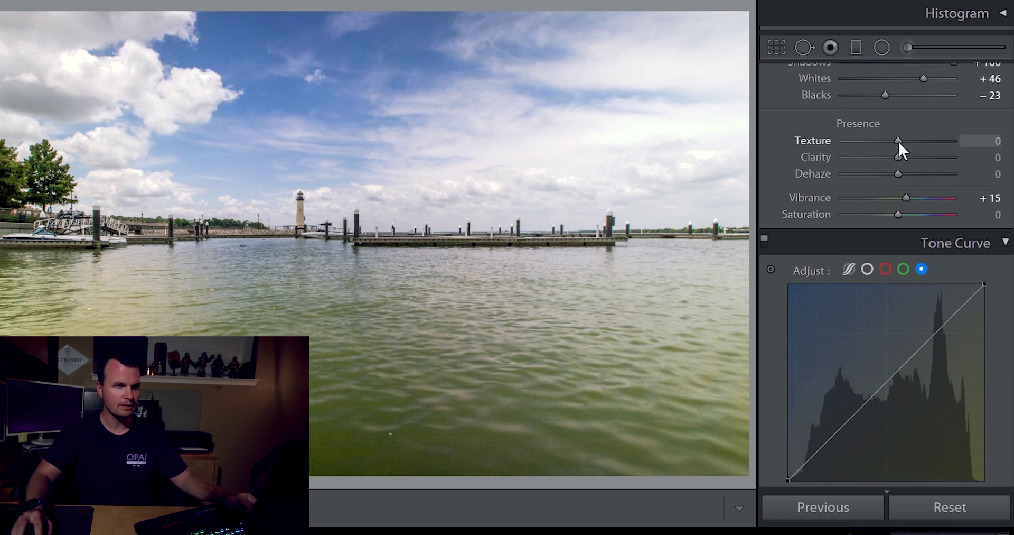
{"action": "left_click_drag", "start_coordinate": [898, 141], "coordinate": [910, 138]}
{"action": "scroll", "coordinate": [908, 159], "scroll_direction": "down", "scroll_amount": 3}
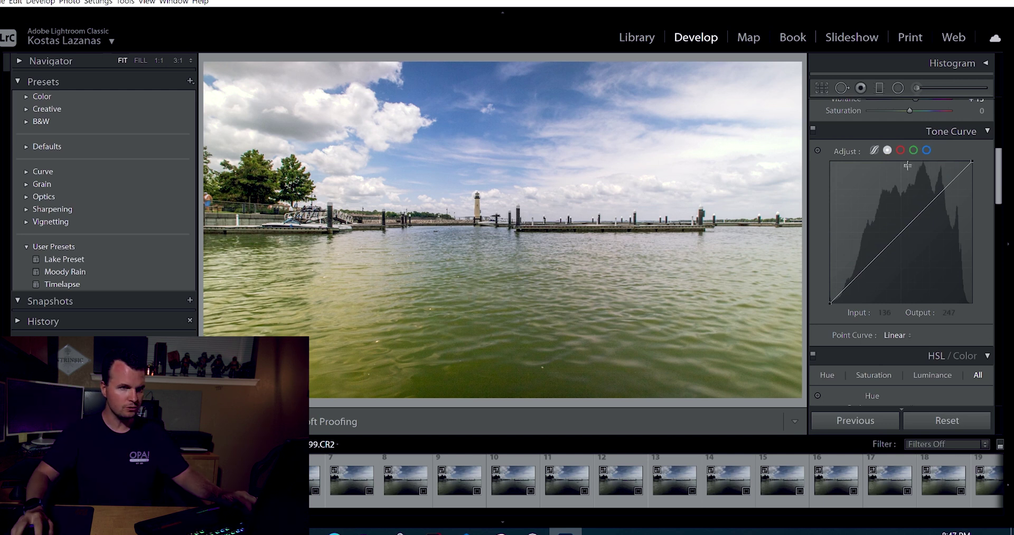
- Check the tone curve's green and blue channels
{"action": "left_click", "coordinate": [913, 150]}
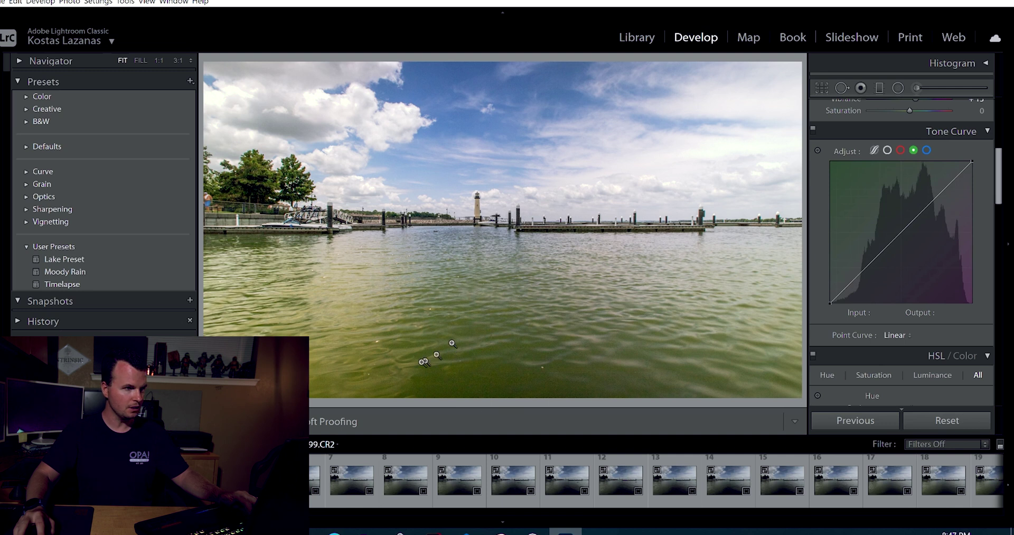
{"action": "left_click", "coordinate": [927, 151]}
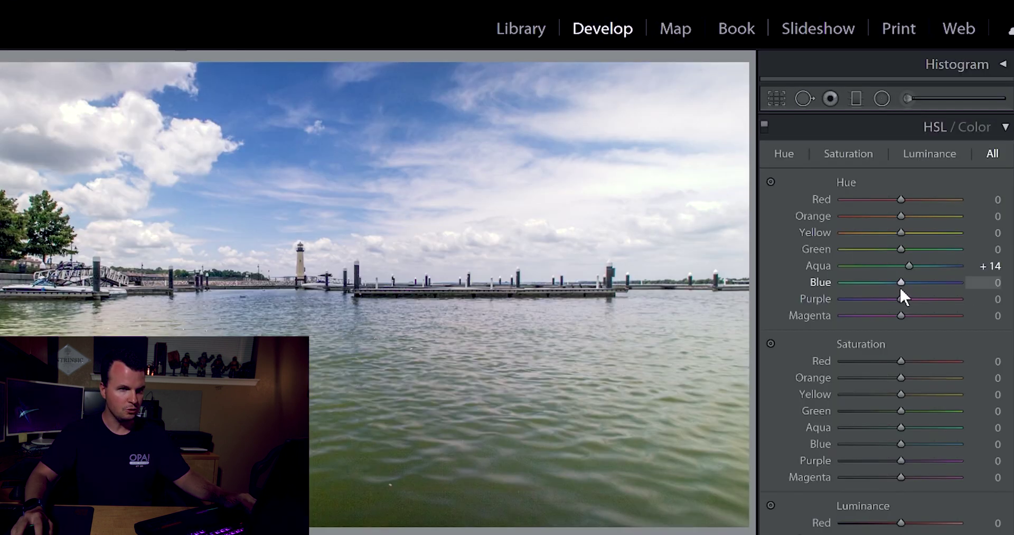
{"action": "scroll", "coordinate": [901, 292], "scroll_direction": "down", "scroll_amount": 4}
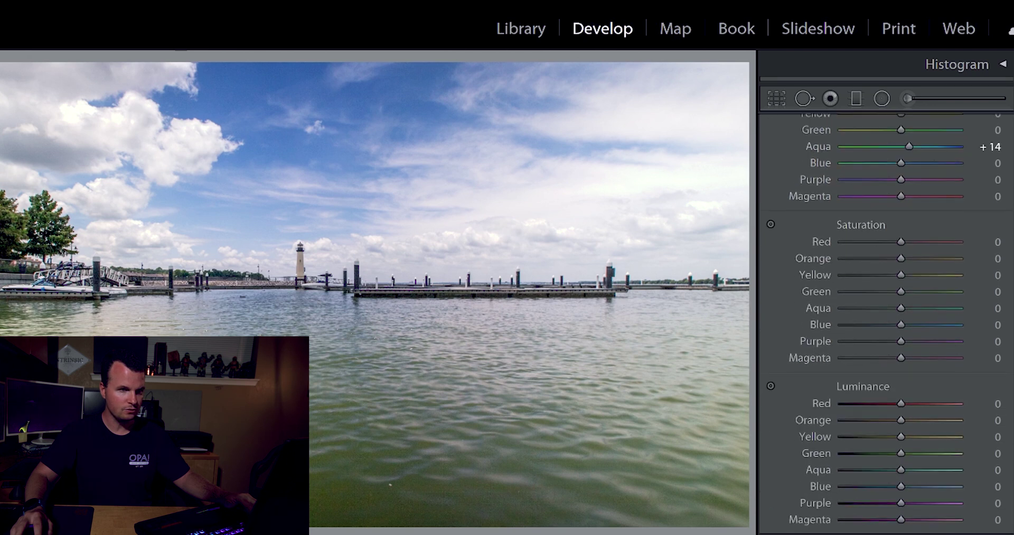
{"action": "scroll", "coordinate": [901, 292], "scroll_direction": "up", "scroll_amount": 3}
{"action": "scroll", "coordinate": [1010, 355], "scroll_direction": "down", "scroll_amount": 8}
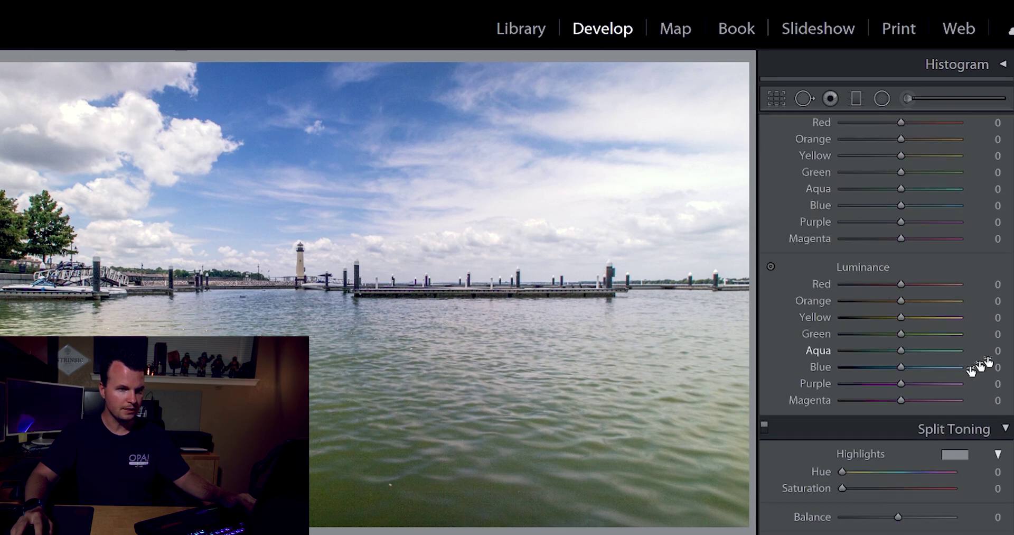
- Set the HSL Blue luminance to −30 to deepen the sky
{"action": "left_click_drag", "start_coordinate": [901, 370], "coordinate": [858, 376]}
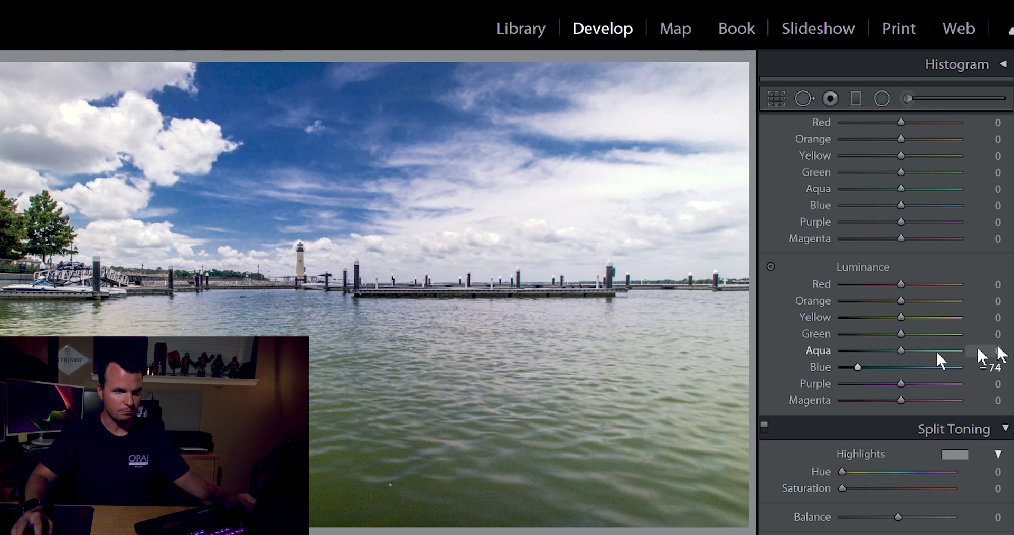
{"action": "left_click_drag", "start_coordinate": [860, 368], "coordinate": [884, 370]}
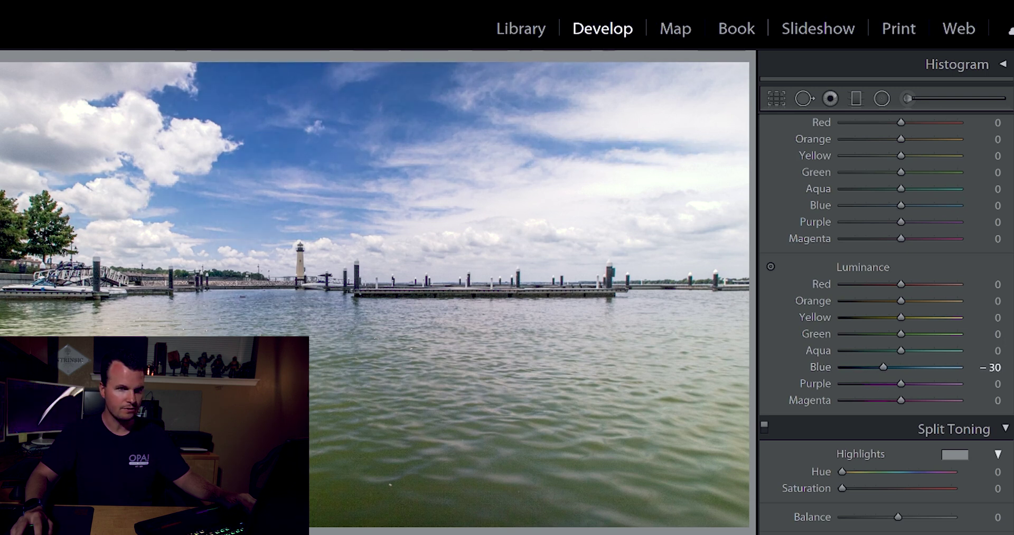
{"action": "scroll", "coordinate": [977, 360], "scroll_direction": "down", "scroll_amount": 3}
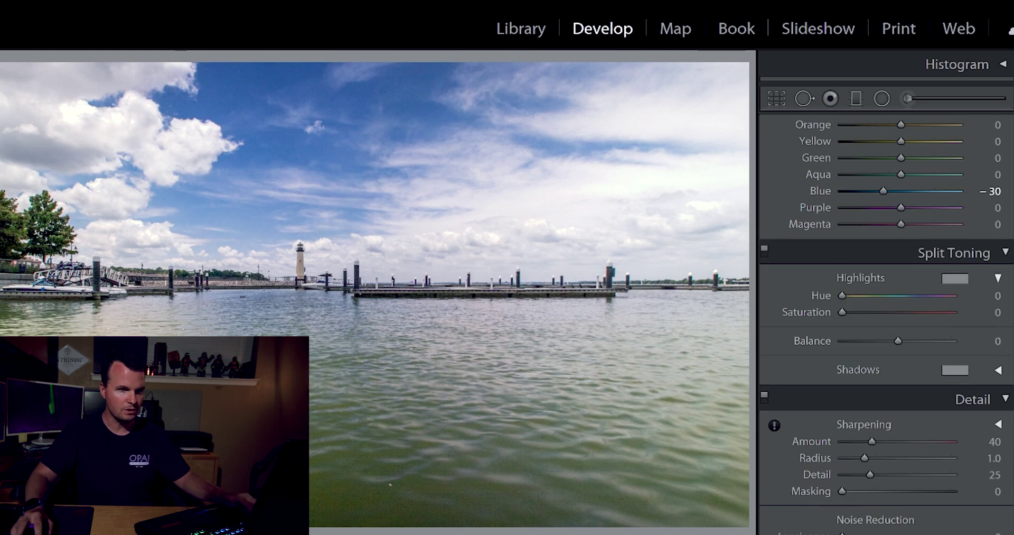
{"action": "scroll", "coordinate": [946, 359], "scroll_direction": "down", "scroll_amount": 5}
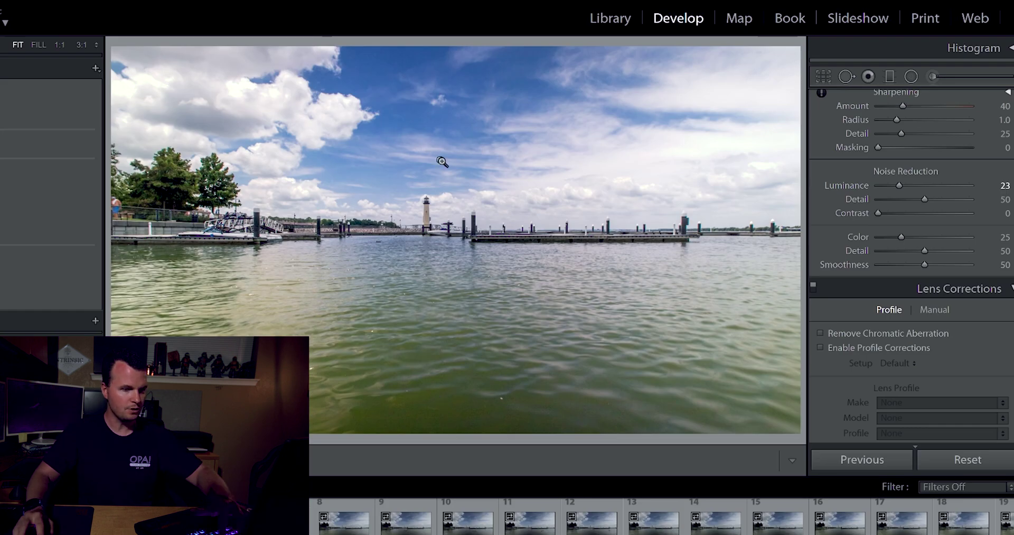
- Compare the edited lake photo against its unedited original
{"action": "key", "text": "backslash"}
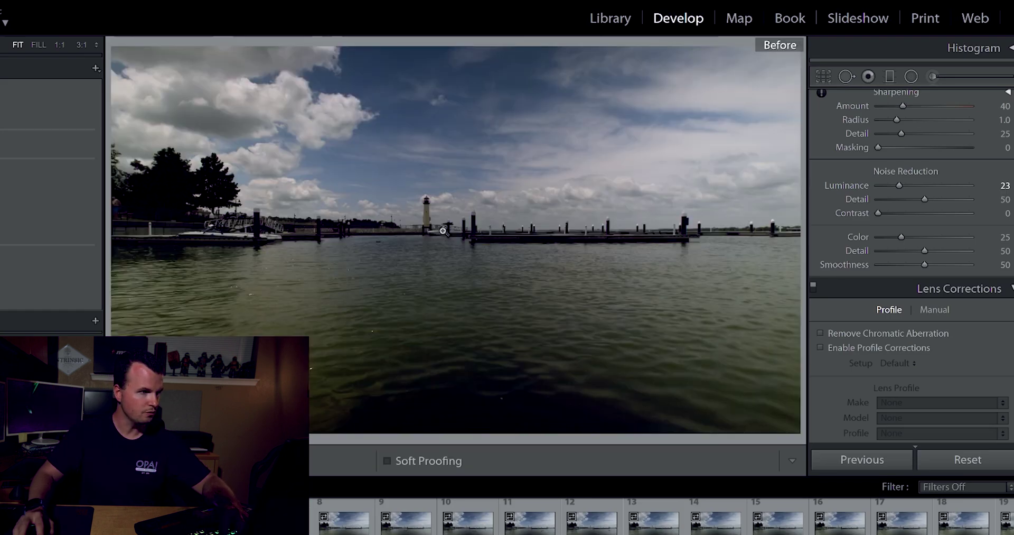
{"action": "key", "text": "backslash"}
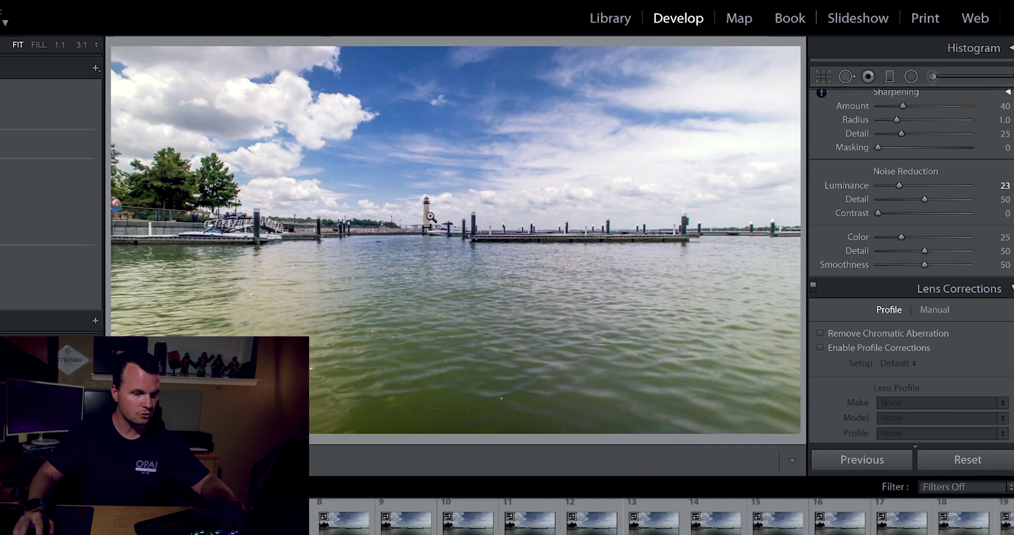
{"action": "key", "text": "backslash"}
{"action": "key", "text": "backslash"}
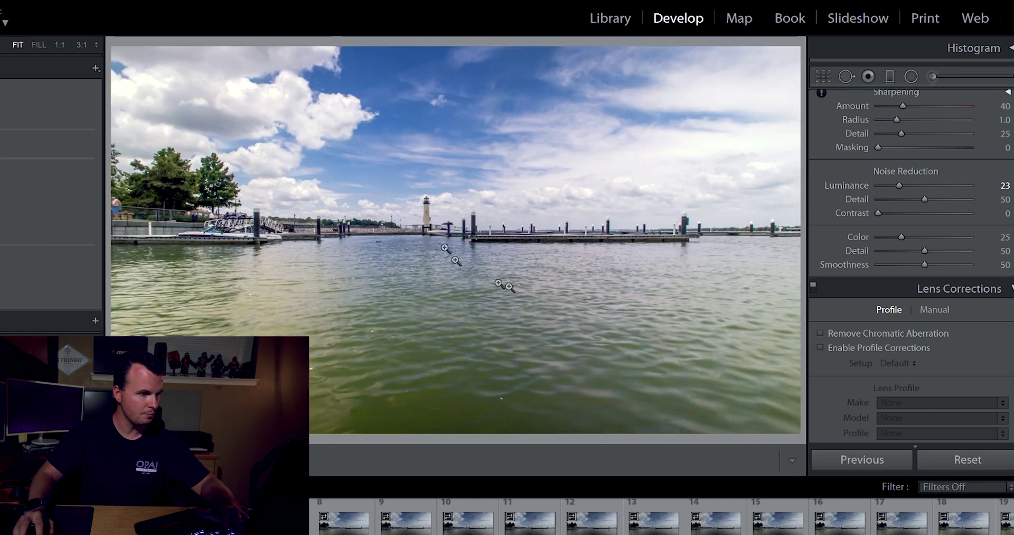
{"action": "key", "text": "backslash"}
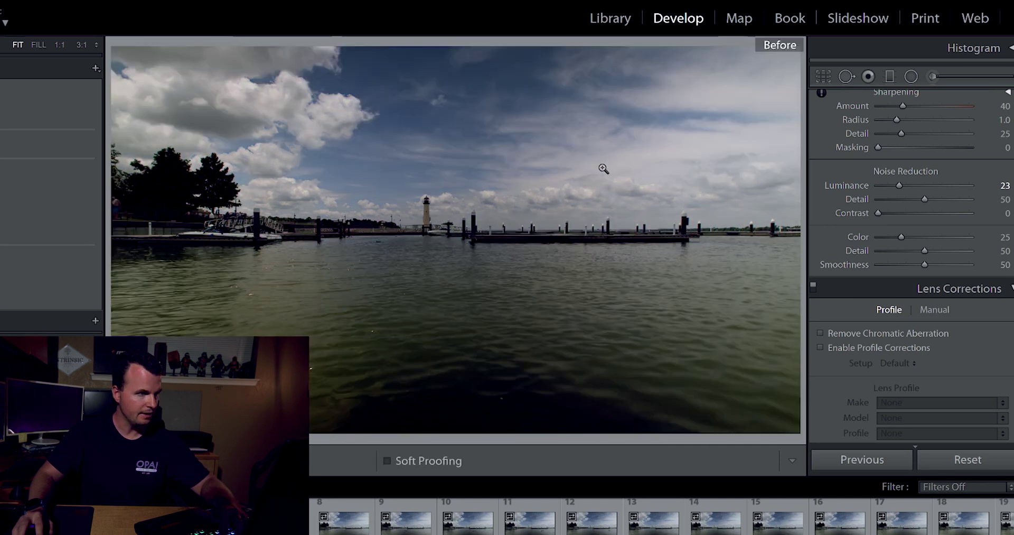
{"action": "key", "text": "backslash"}
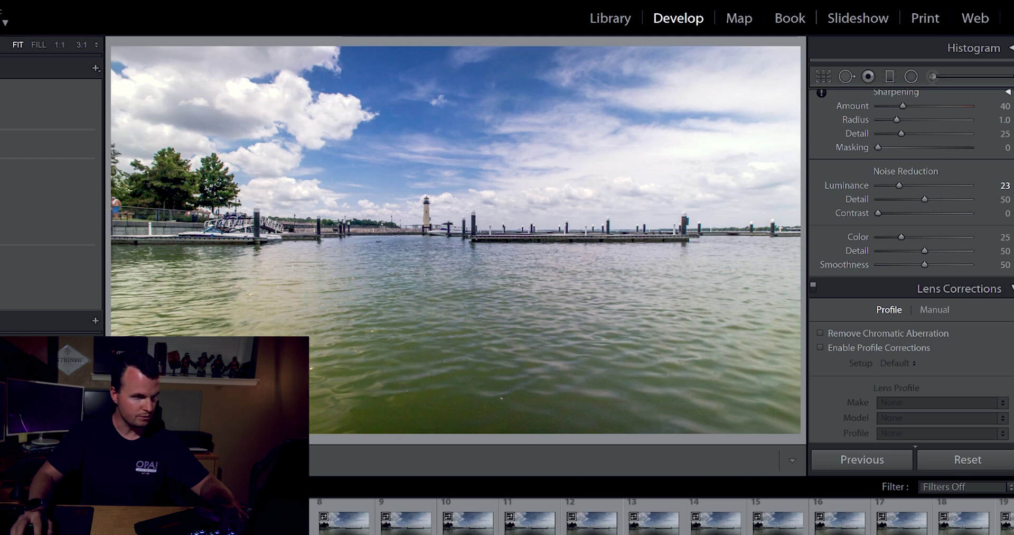
- Enable Remove Chromatic Aberration and Profile Corrections in Lens Corrections
{"action": "scroll", "coordinate": [845, 322], "scroll_direction": "down", "scroll_amount": 1}
{"action": "left_click", "coordinate": [820, 333]}
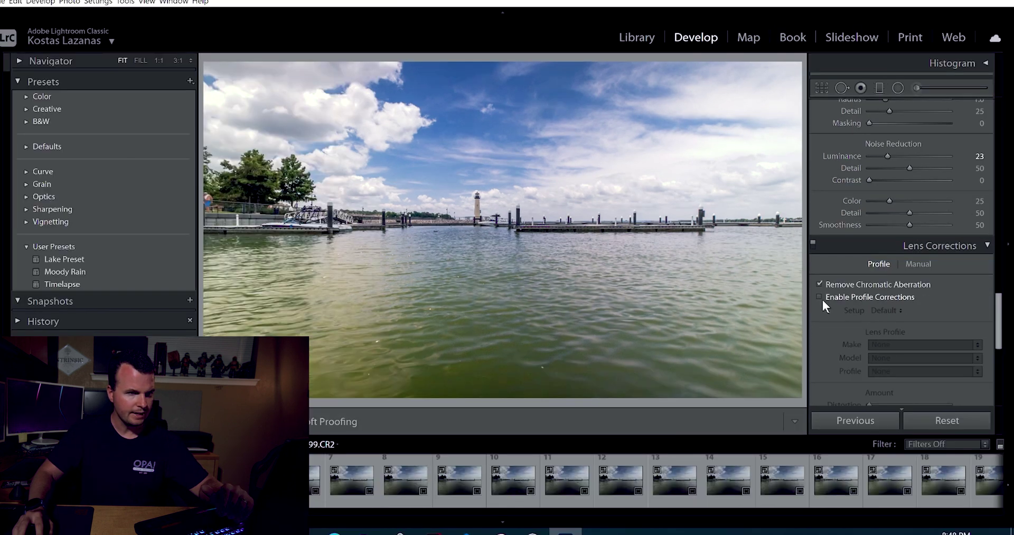
{"action": "left_click", "coordinate": [820, 297]}
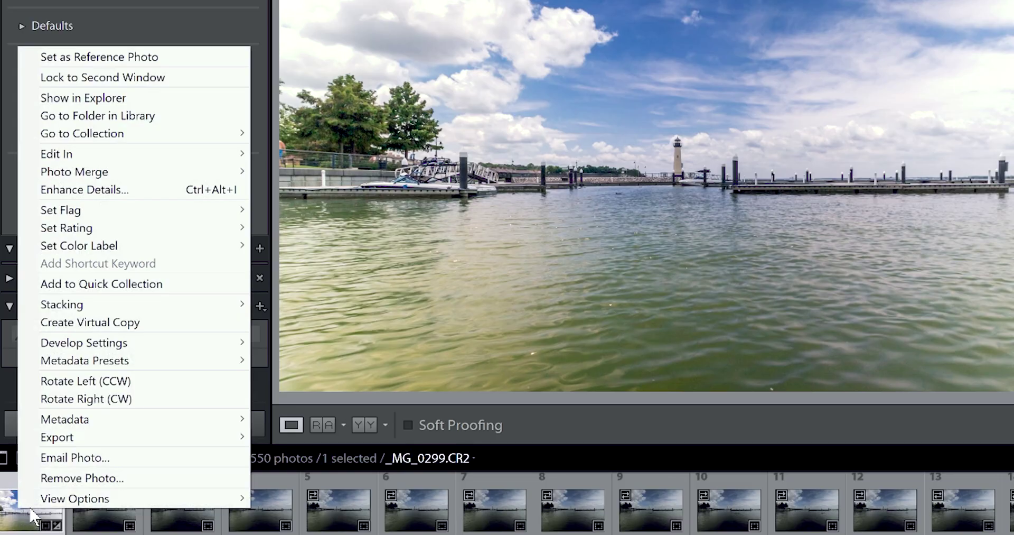
- Copy all develop settings from the edited _MG_0299 photo
{"action": "mouse_move", "coordinate": [97, 347]}
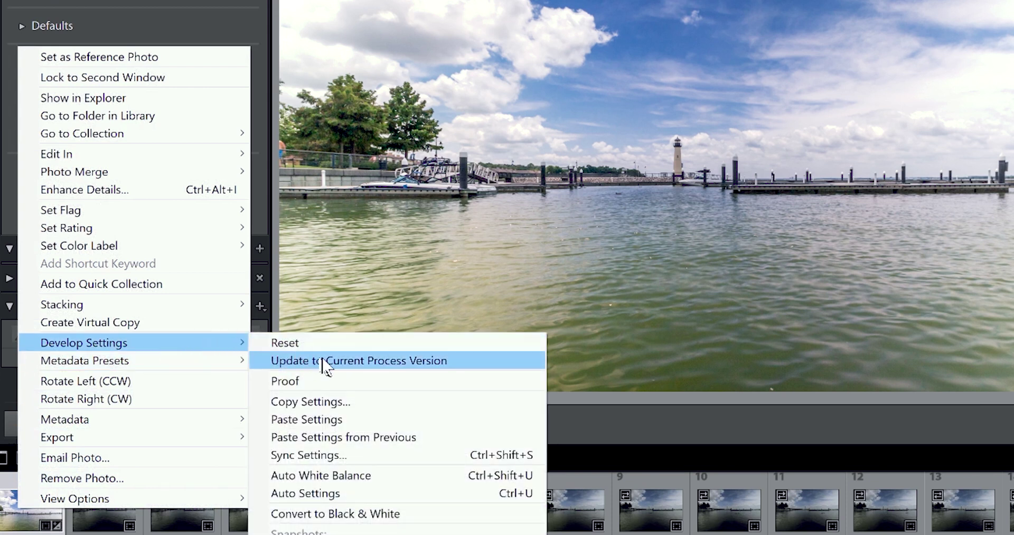
{"action": "left_click", "coordinate": [347, 399]}
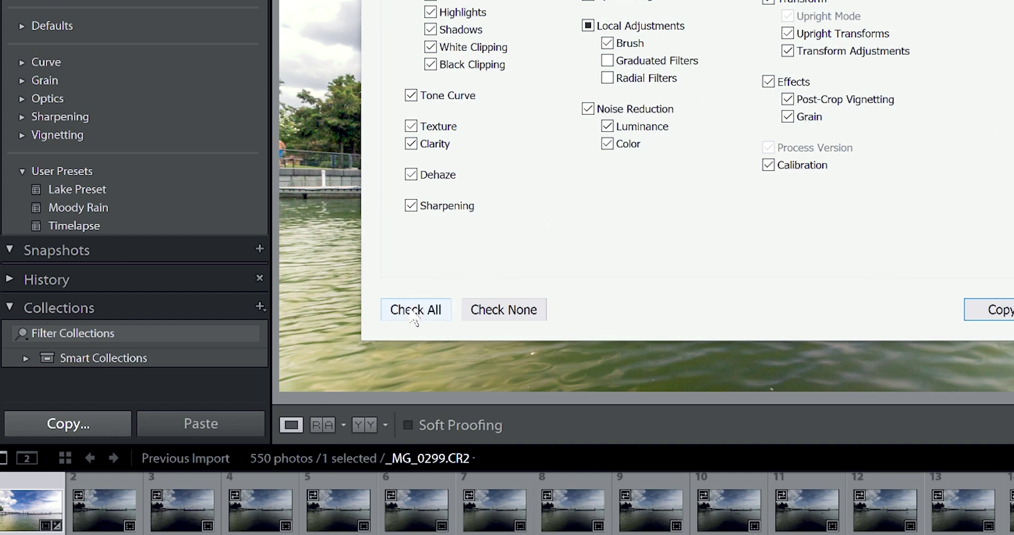
{"action": "left_click", "coordinate": [1001, 310]}
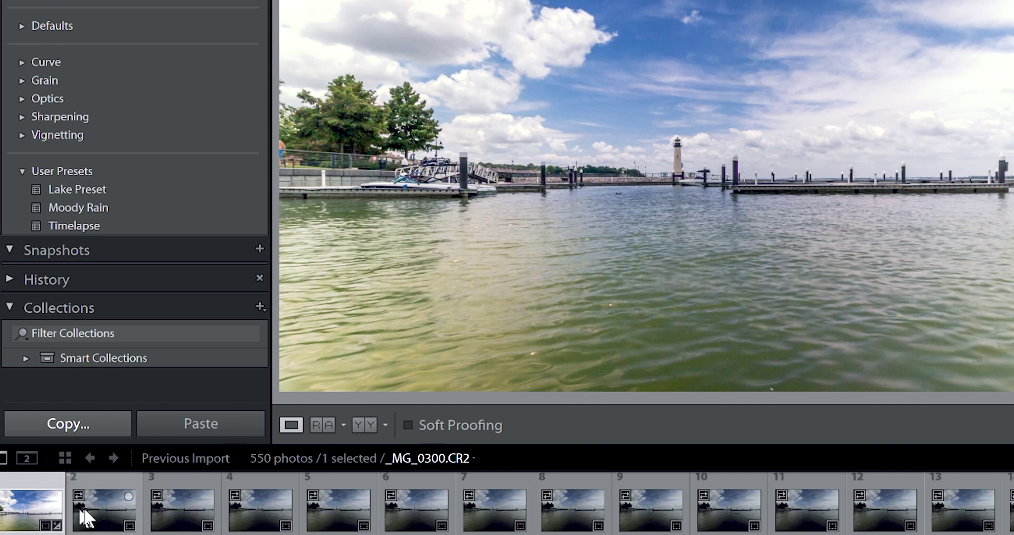
- Paste the copied settings onto photos 2 through 550
{"action": "left_click", "coordinate": [116, 522]}
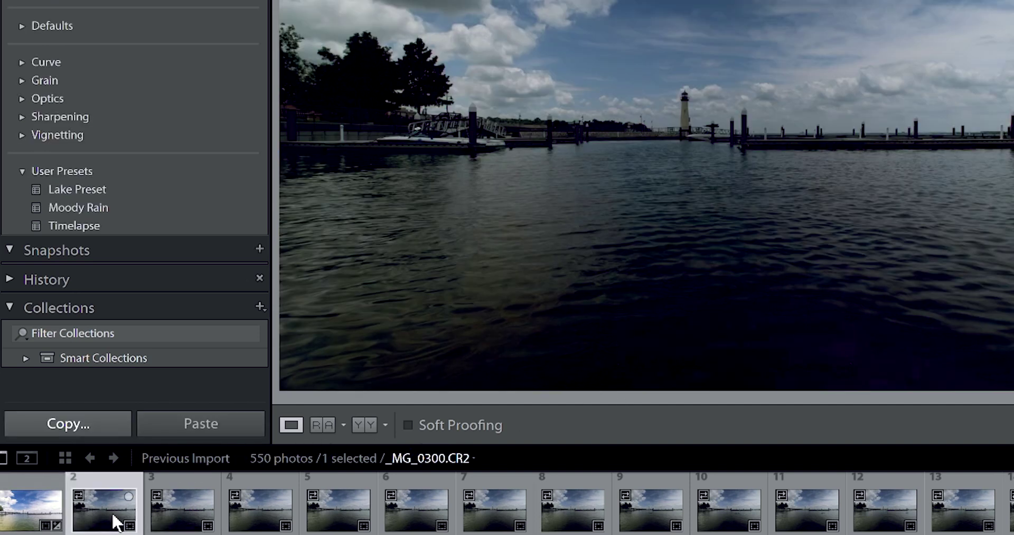
{"action": "scroll", "coordinate": [782, 507], "scroll_direction": "down", "scroll_amount": 10}
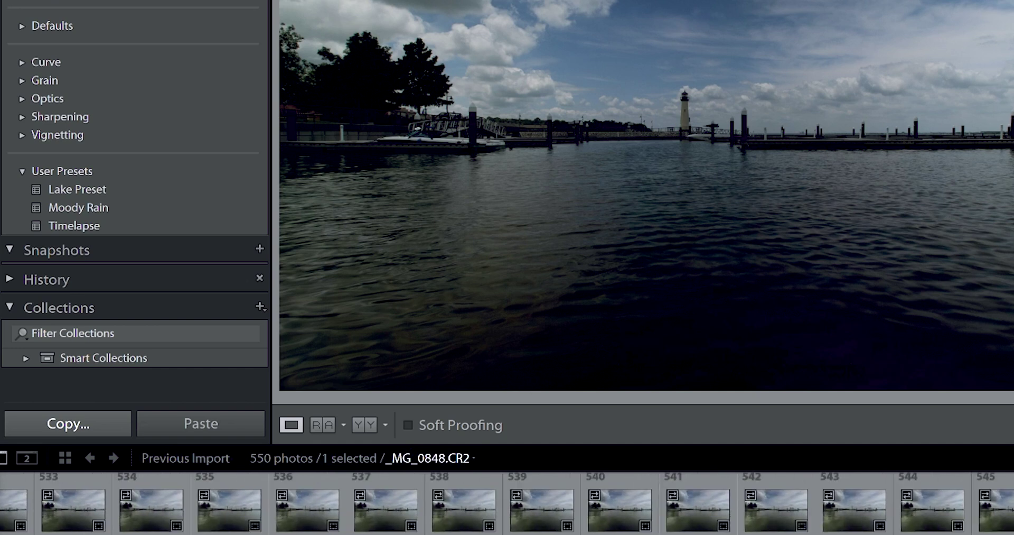
{"action": "key", "text": "shift+End"}
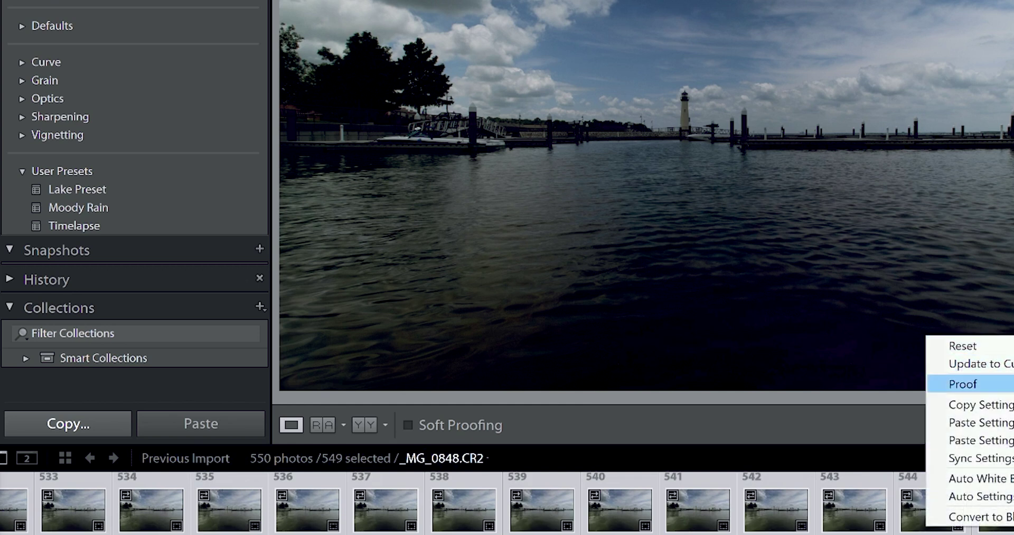
{"action": "key", "text": "Return"}
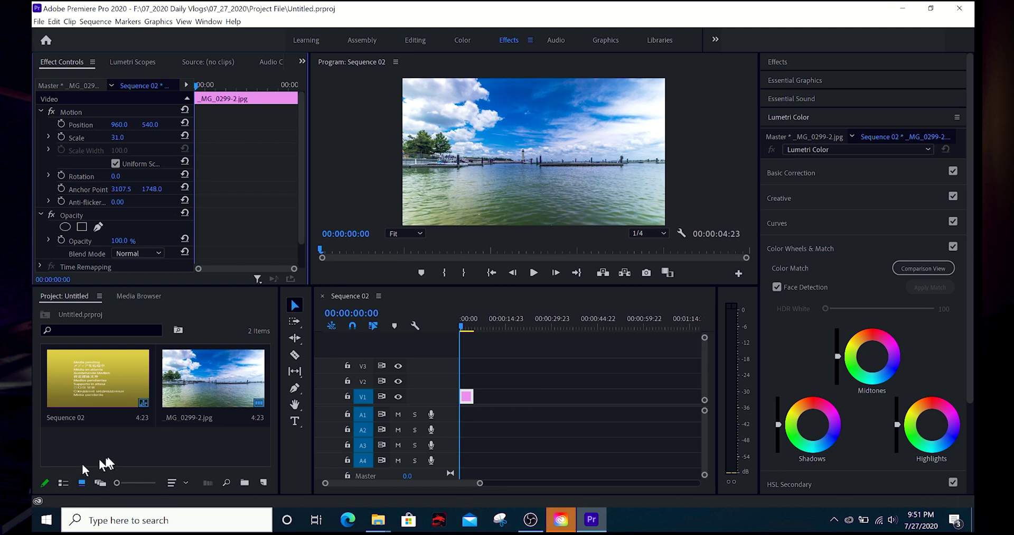
- Open the Import dialog from the Project panel and select _V2A6030.jpg in the 5D4 export folder
{"action": "right_click", "coordinate": [111, 455]}
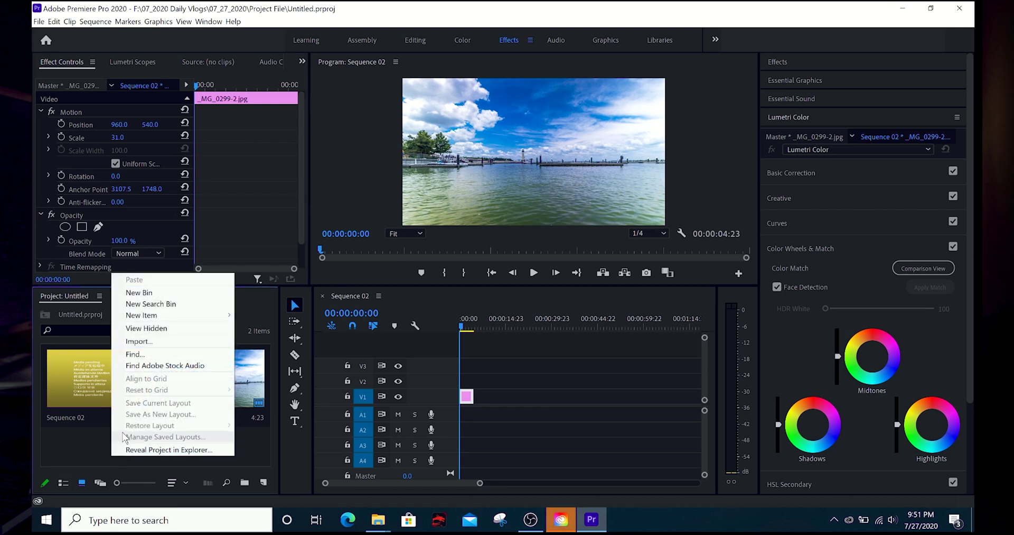
{"action": "left_click", "coordinate": [137, 341]}
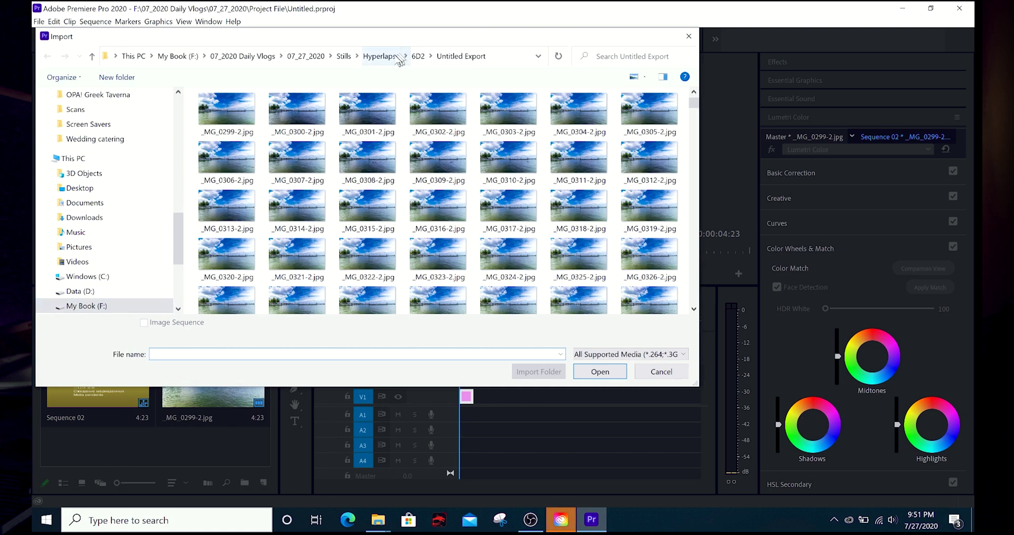
{"action": "left_click", "coordinate": [418, 56]}
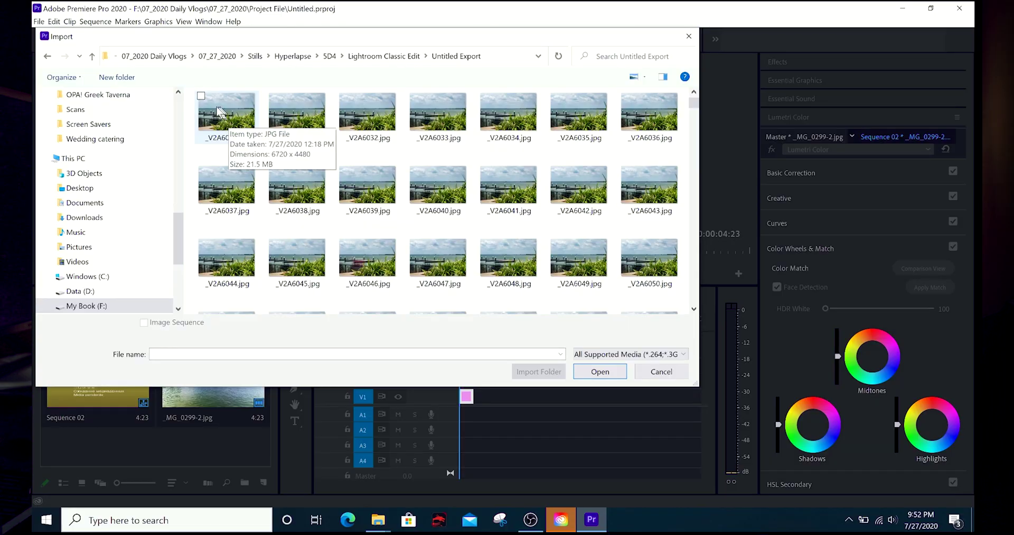
{"action": "left_click", "coordinate": [201, 96]}
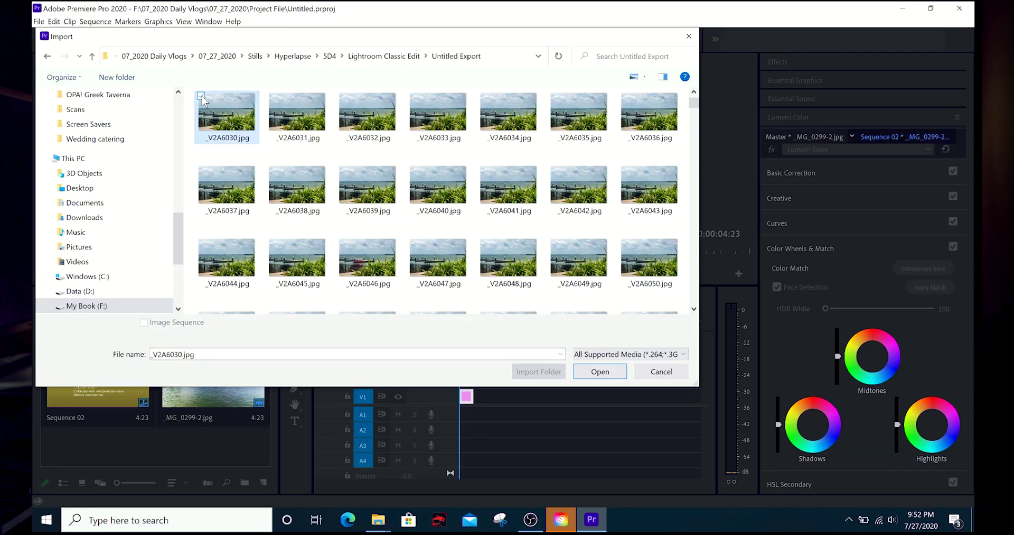